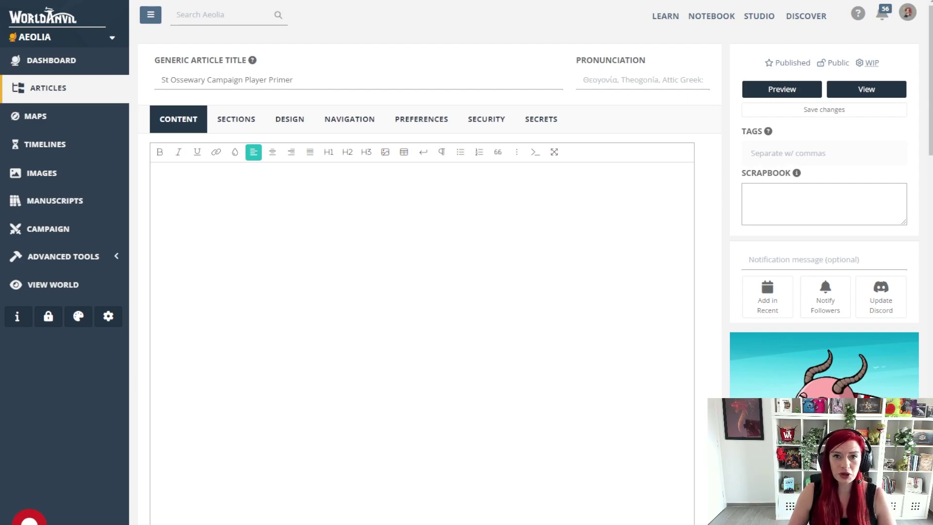
# Step: Inspect the Player Primer article's empty body, quick-edit details and tags field
pyautogui.click(486, 225)
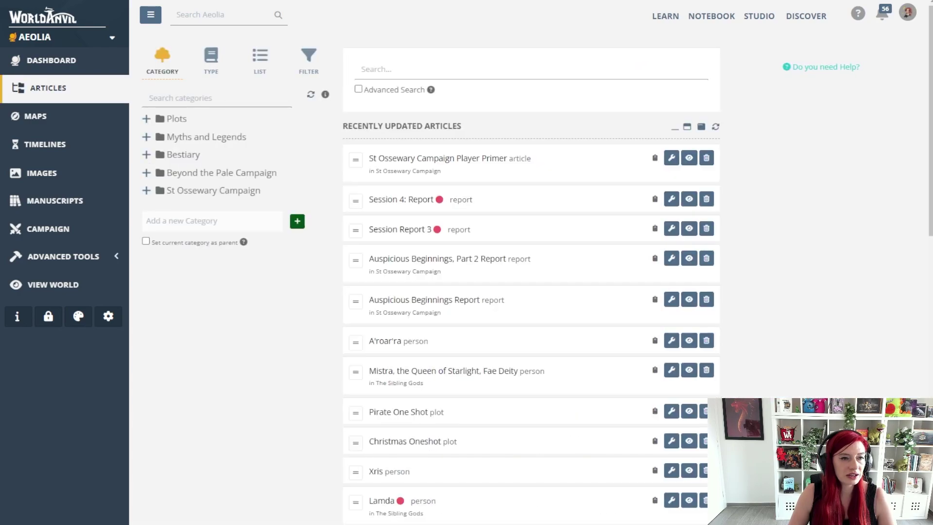
pyautogui.click(419, 160)
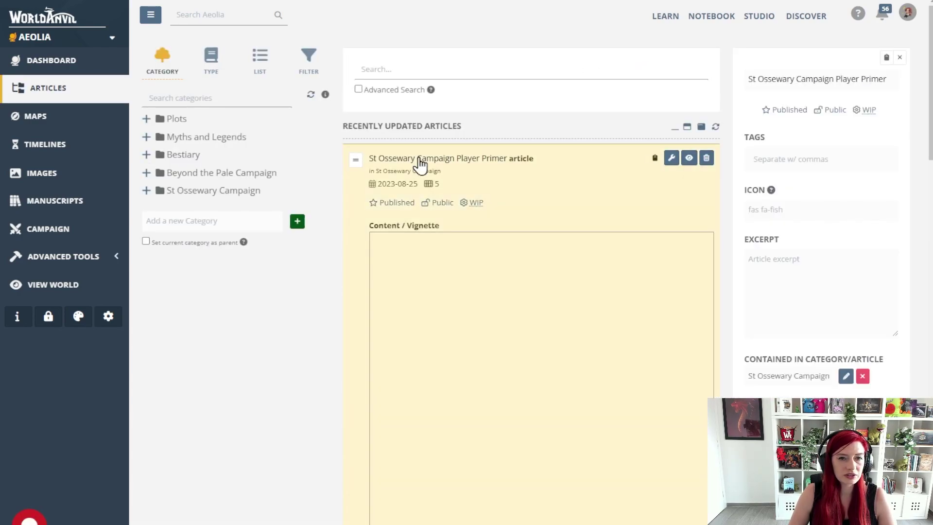
pyautogui.click(786, 156)
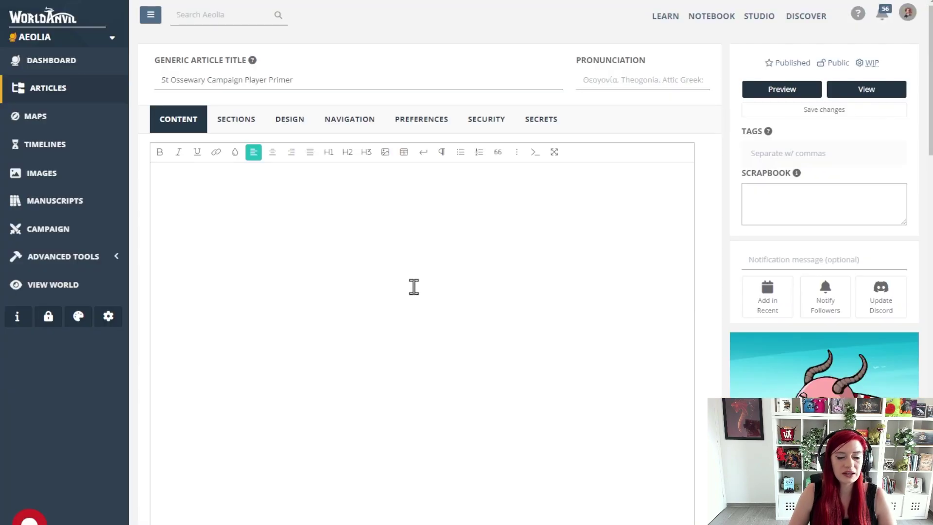
pyautogui.click(414, 287)
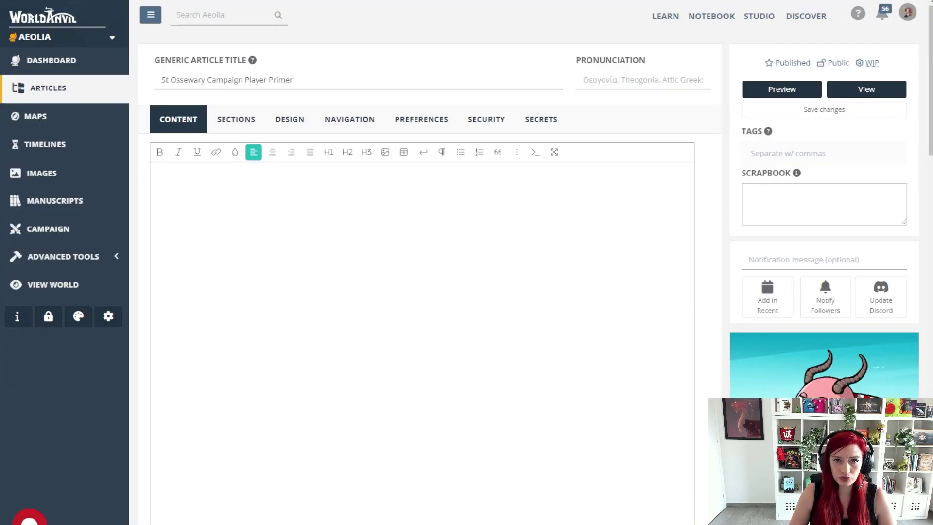
# Step: Paste the tagged-list template code into the Sidebar: Content Panel Top field
pyautogui.click(246, 128)
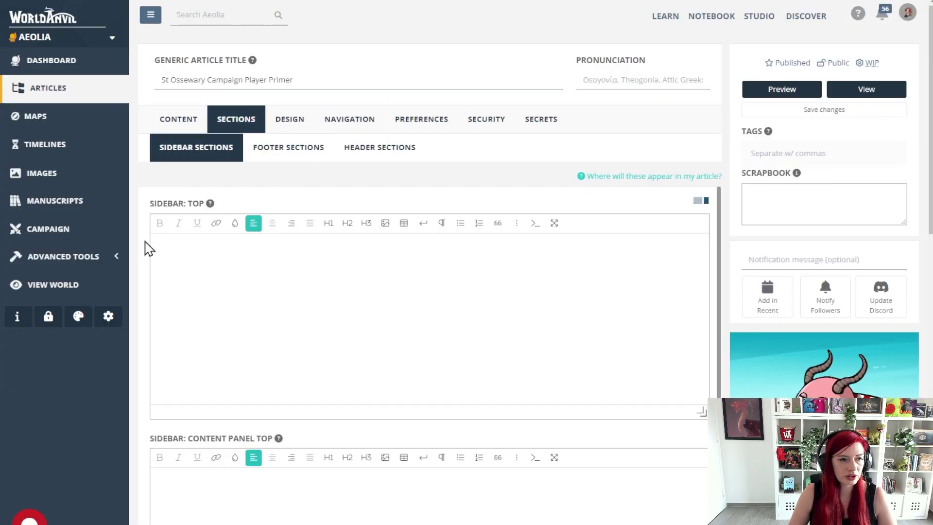
pyautogui.scroll(-2, 452, 400)
pyautogui.click(340, 439)
pyautogui.write('[tagged:TAG|TYPE|TITLE]')
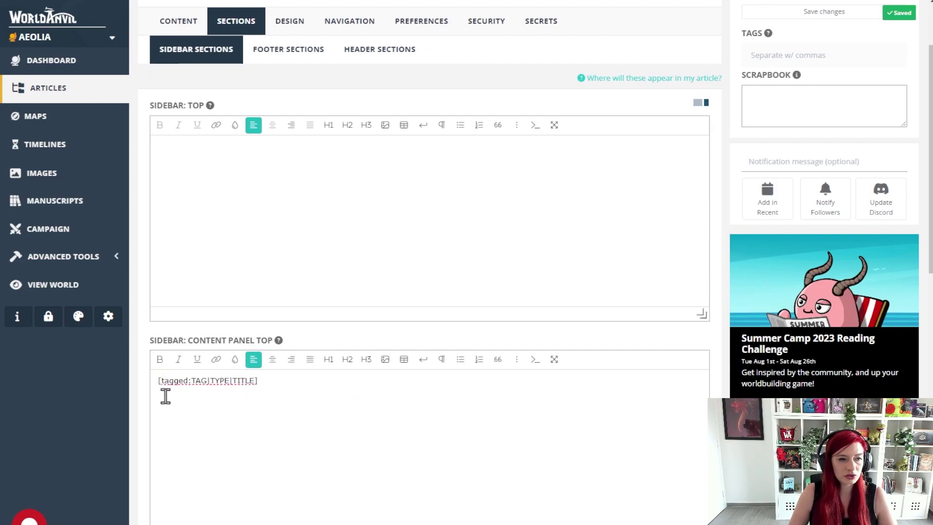
pyautogui.doubleClick(176, 381)
pyautogui.click(195, 384)
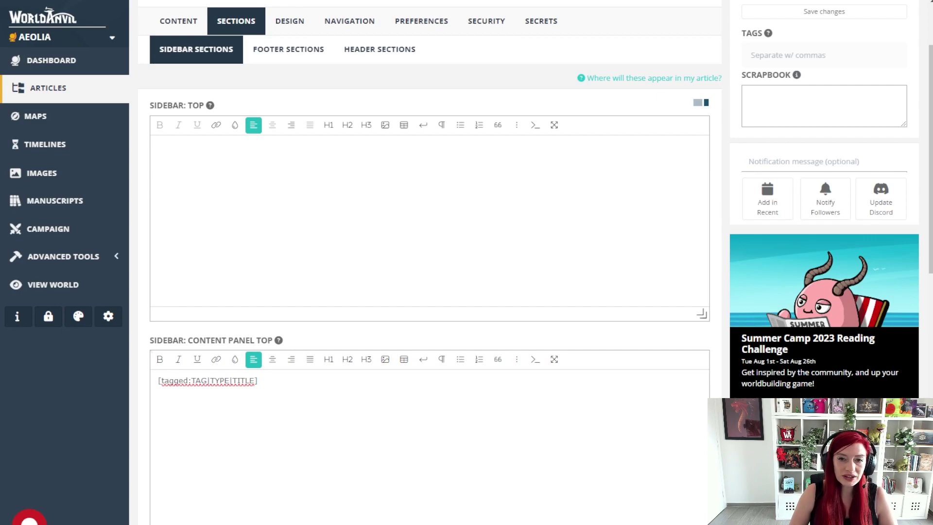
# Step: Add [tagged:session_report|list|A Record of the St Ossewary Campaign] to the sidebar panel and check its parts
pyautogui.write('[tagged:session_report|list|A Record of the St Ossewary Campaign]')
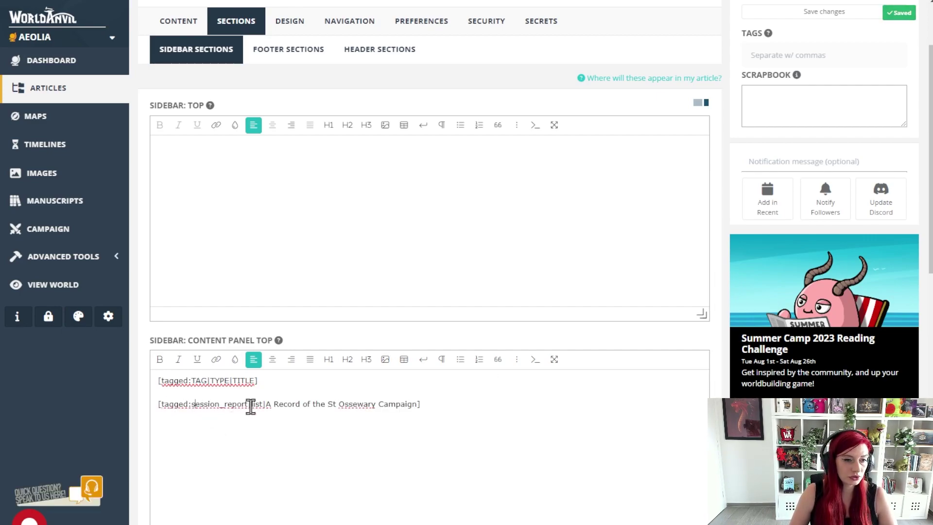
pyautogui.moveTo(251, 407); pyautogui.dragTo(191, 407)
pyautogui.press('Right')
pyautogui.hotkey('ctrl', 'shift', 'Right')
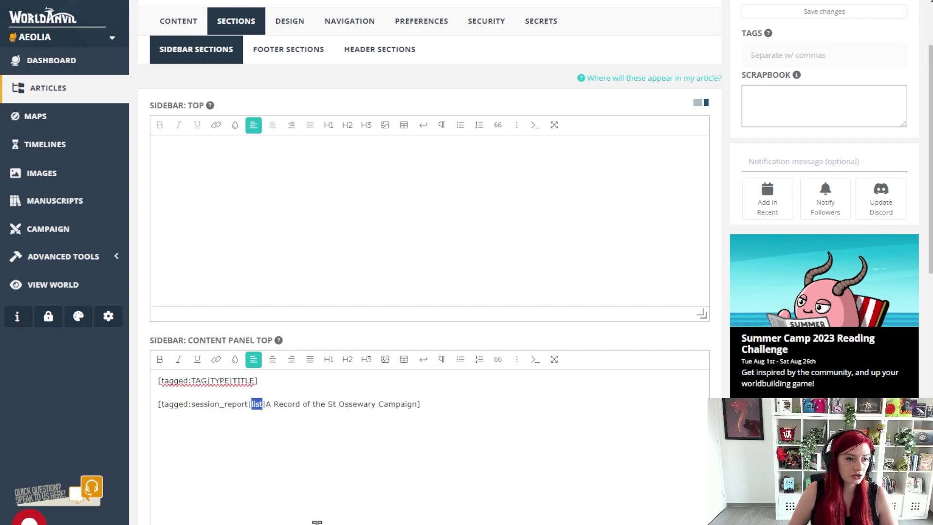
pyautogui.press('Right')
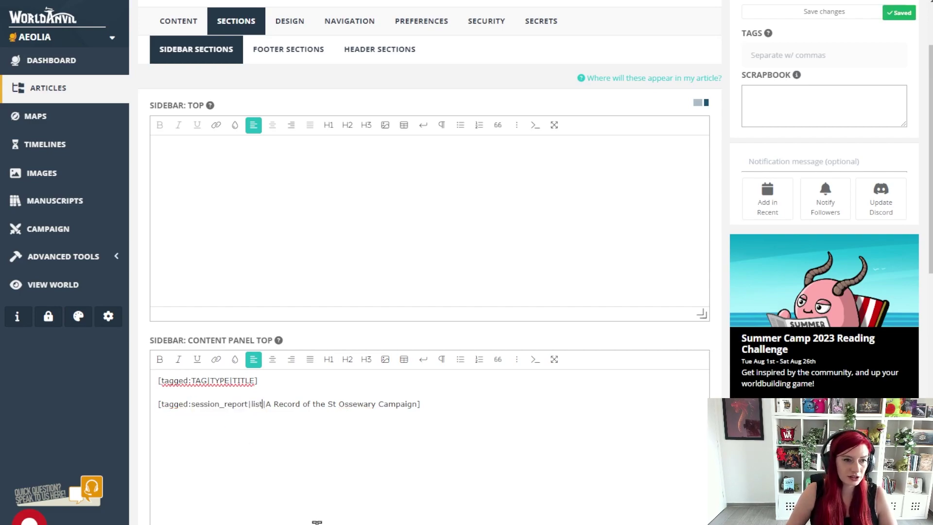
pyautogui.hotkey('ctrl', 'shift', 'Right')
pyautogui.hotkey('ctrl', 'shift', 'Right')
pyautogui.hotkey('ctrl', 'shift', 'Right')
pyautogui.hotkey('ctrl', 'shift', 'Right')
pyautogui.hotkey('ctrl', 'shift', 'Right')
pyautogui.hotkey('ctrl', 'shift', 'Right')
pyautogui.hotkey('ctrl', 'shift', 'Right')
pyautogui.click(460, 404)
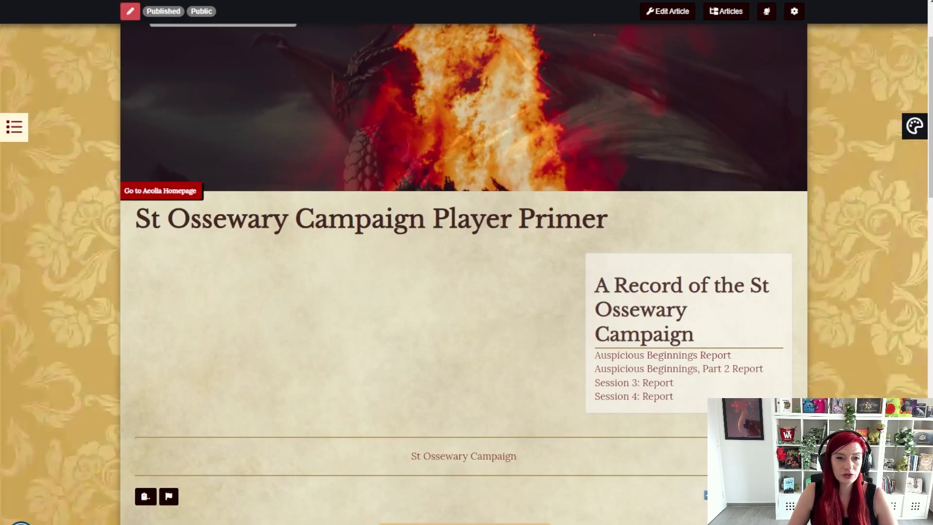
# Step: Inspect the published sidebar list of four session reports under A Record of the St Ossewary Campaign
pyautogui.moveTo(694, 336); pyautogui.dragTo(581, 284)
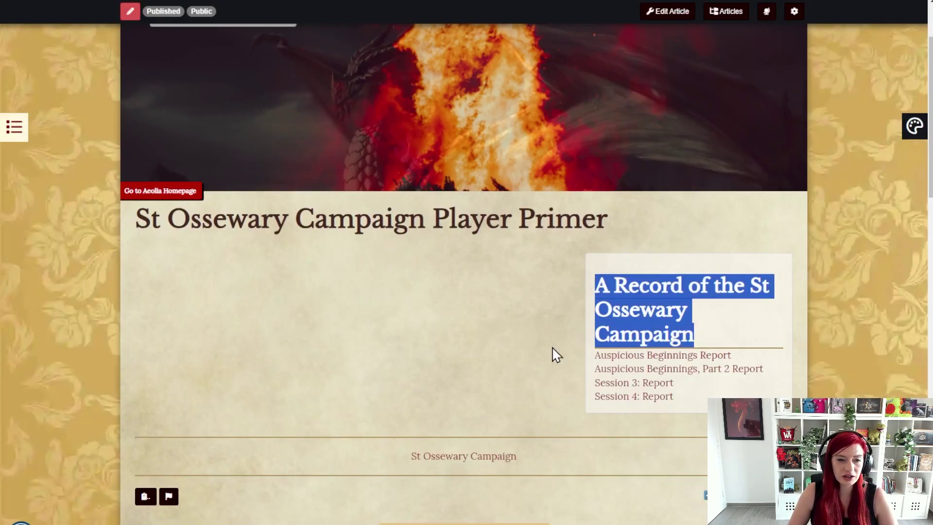
pyautogui.click(689, 389)
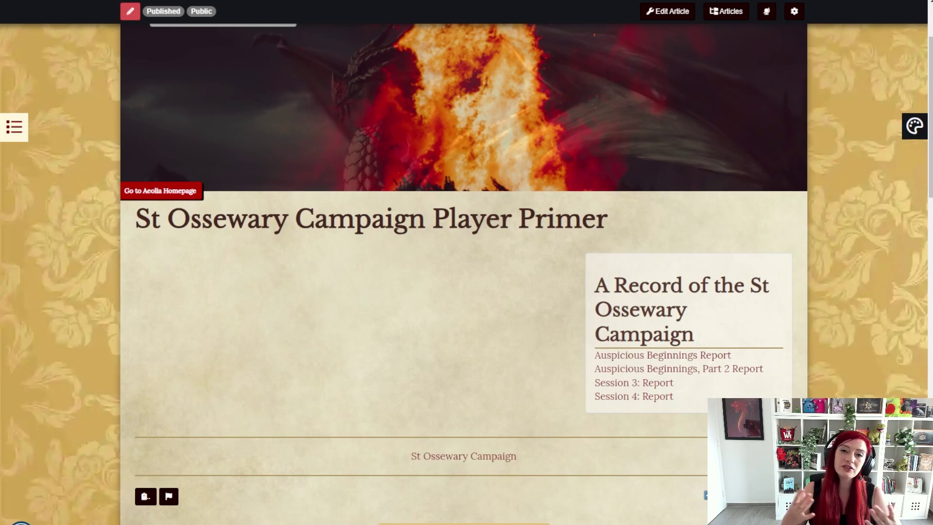
pyautogui.scroll(-2, 689, 282)
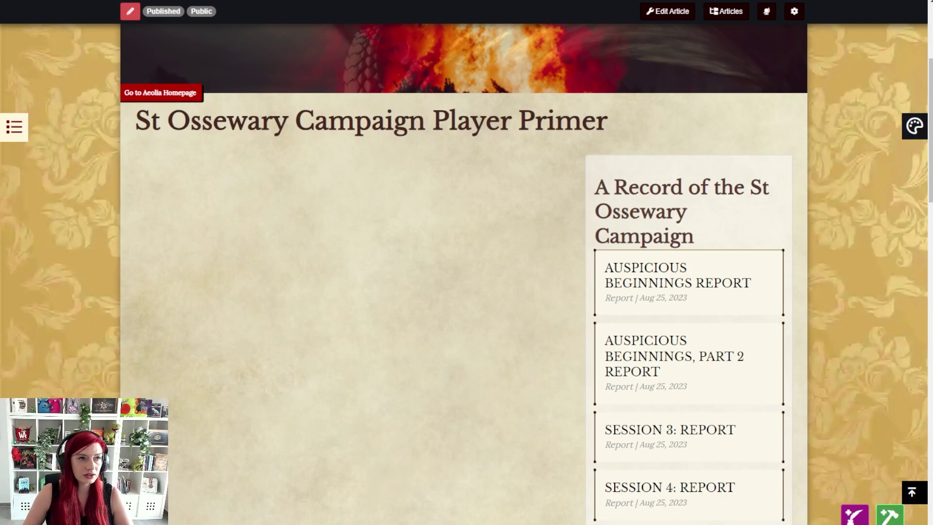
# Step: Compare the block and list display types for the sidebar tag against the refreshed published page
pyautogui.hotkey('ctrl', 'Tab')
pyautogui.hotkey('ctrl', 'Tab')
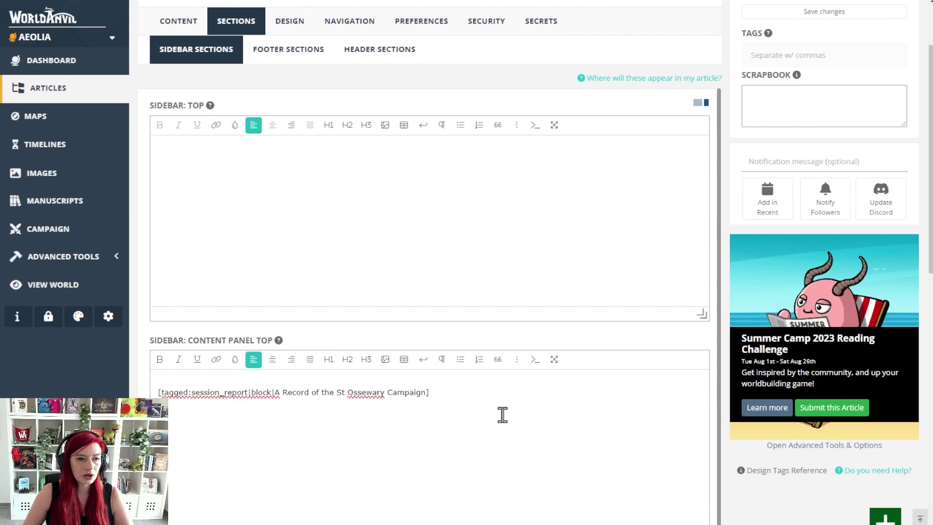
pyautogui.doubleClick(263, 393)
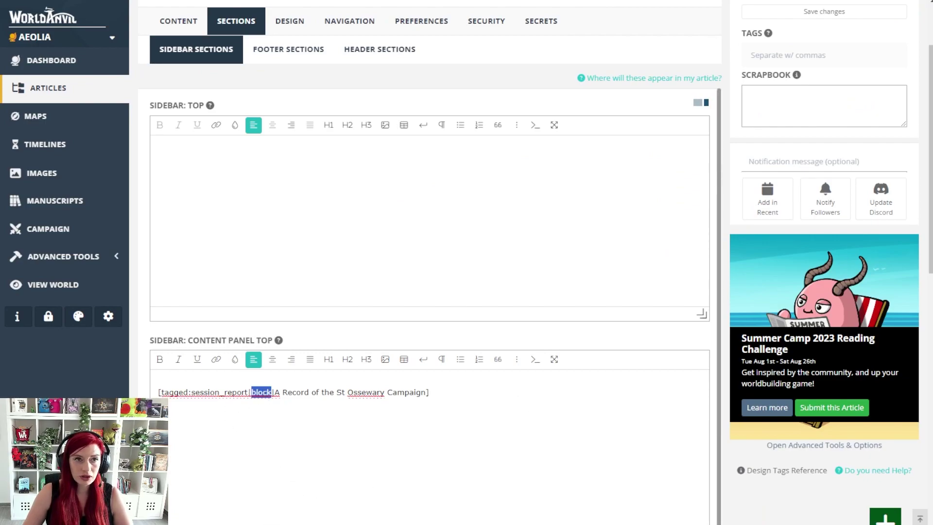
pyautogui.hotkey('ctrl', 'Tab')
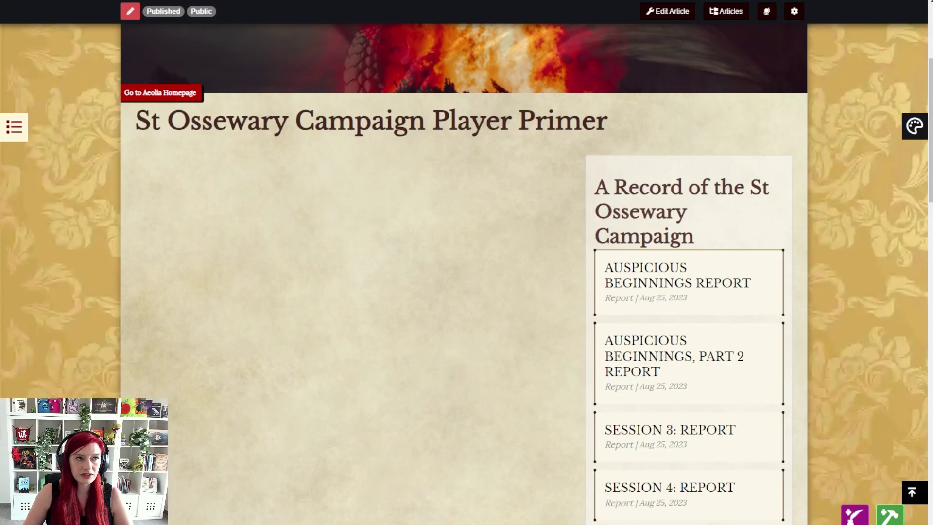
pyautogui.hotkey('ctrl', 'shift', 'Tab')
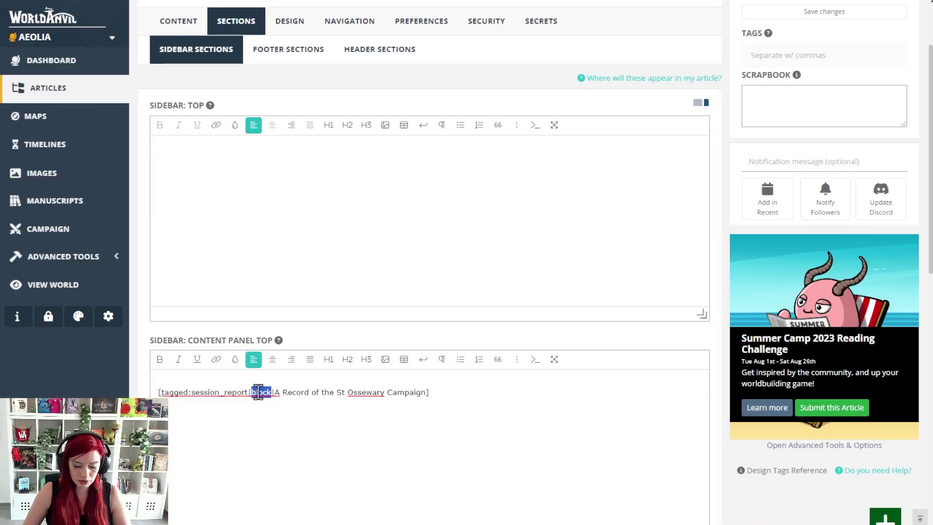
pyautogui.hotkey('ctrl', 'Tab')
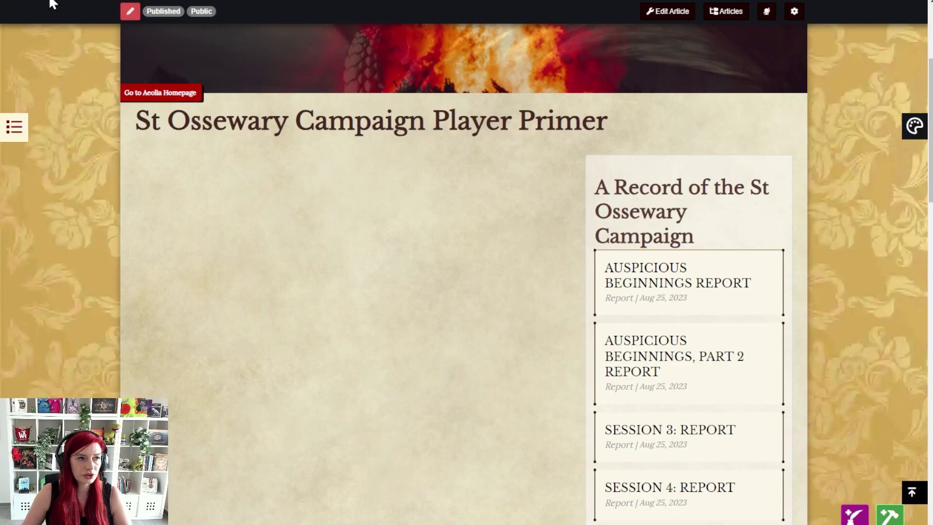
pyautogui.press('F5')
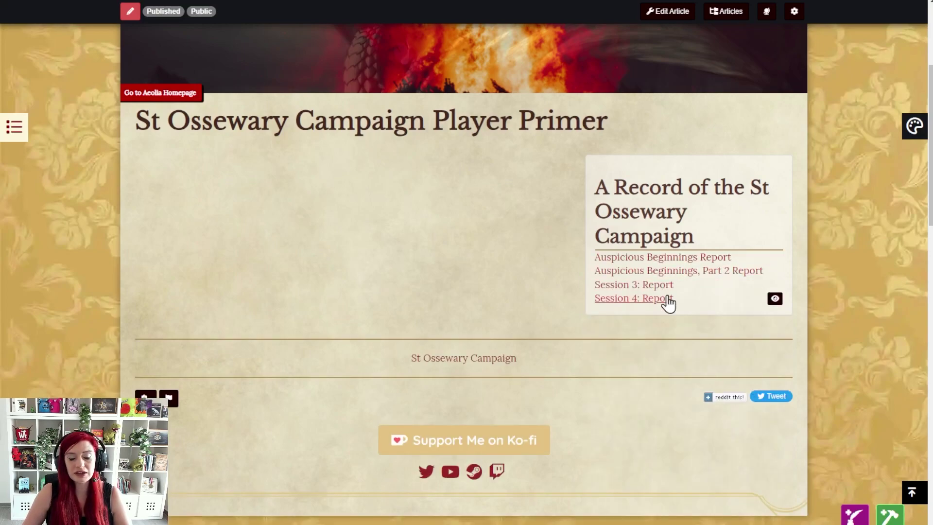
pyautogui.hotkey('ctrl', 'Tab')
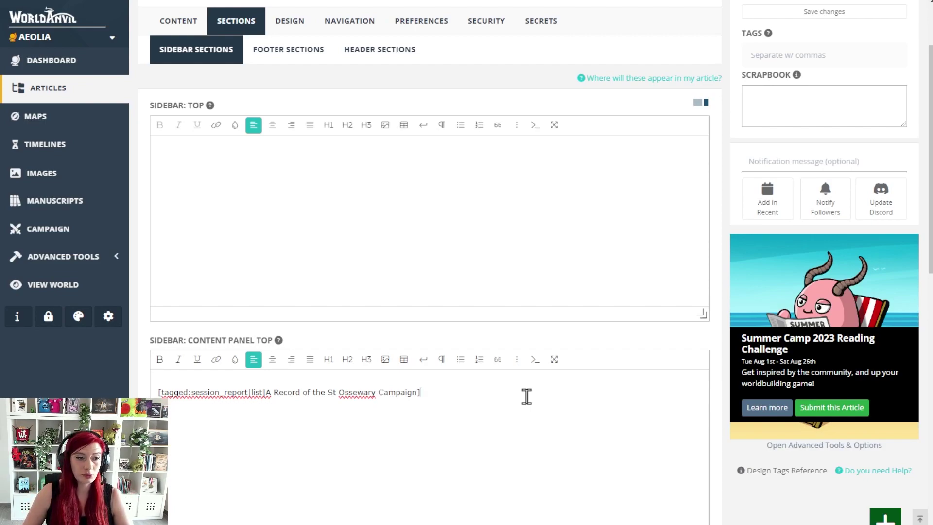
# Step: Replace the sidebar list title with none, giving [tagged:session_report|list|none]
pyautogui.moveTo(266, 392); pyautogui.dragTo(423, 391)
pyautogui.press('BackSpace')
pyautogui.write('none')
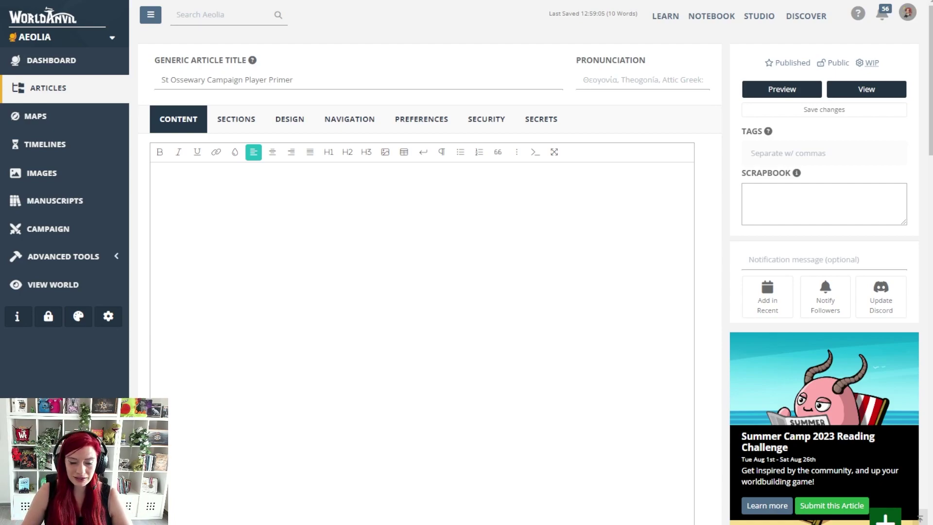
# Step: Add [taggedblocks:TAG|TITLE] and [taggedblocks:dragon|ALL THE DRAGONS] to the article body and check the published page
pyautogui.click(170, 219)
pyautogui.write('[taggedblocks:TAG|TITLE]')
pyautogui.press('Return')
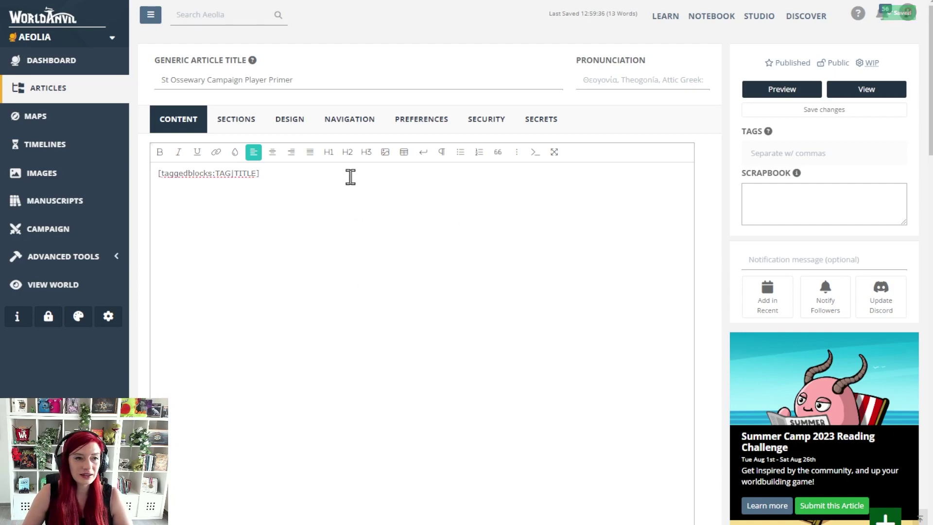
pyautogui.write('[taggedblocks:dragon|ALL THE DRAGONS]')
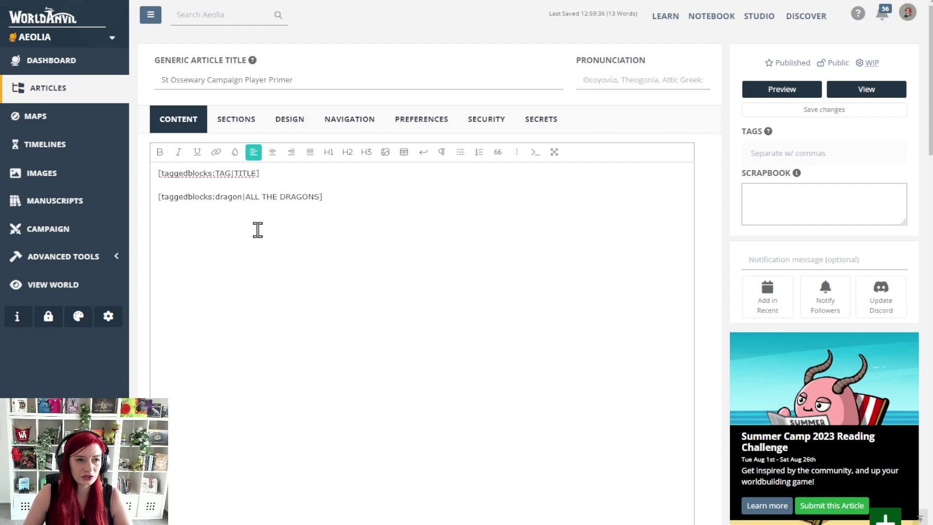
pyautogui.doubleClick(226, 197)
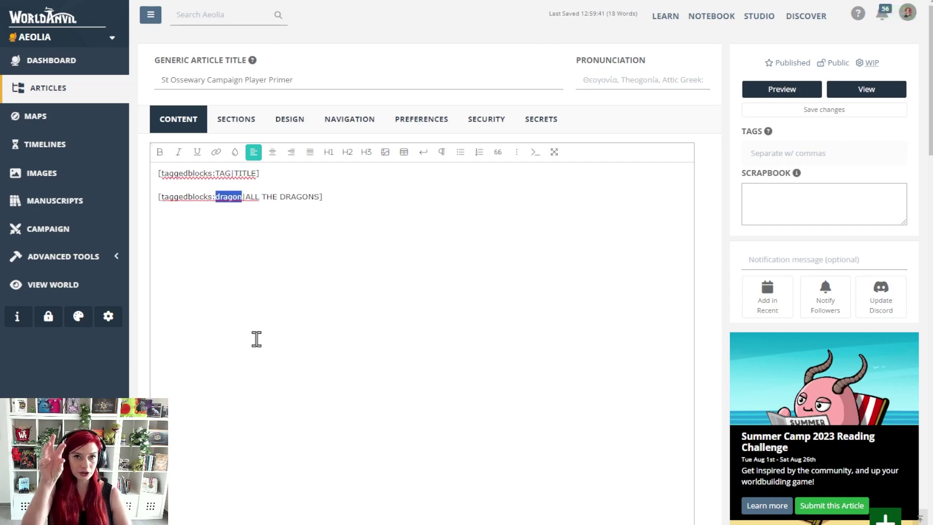
pyautogui.click(247, 203)
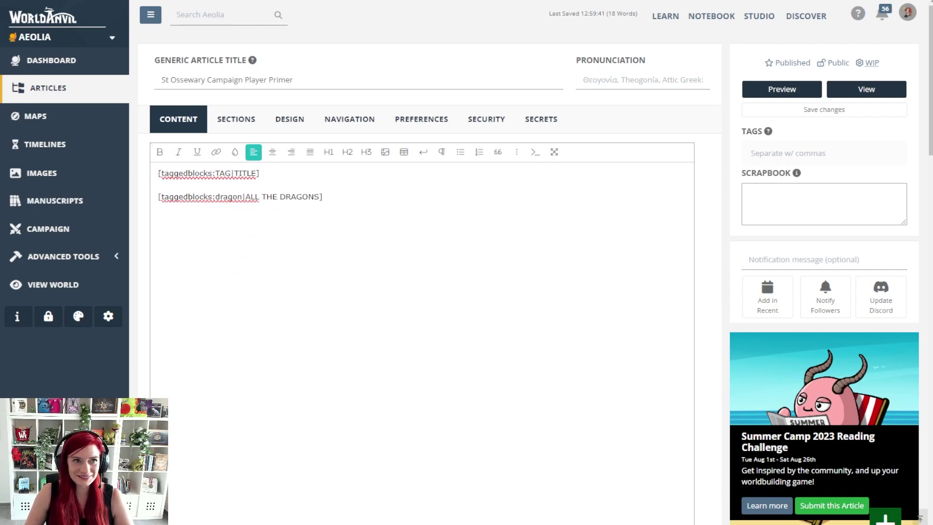
pyautogui.hotkey('ctrl', 'Tab')
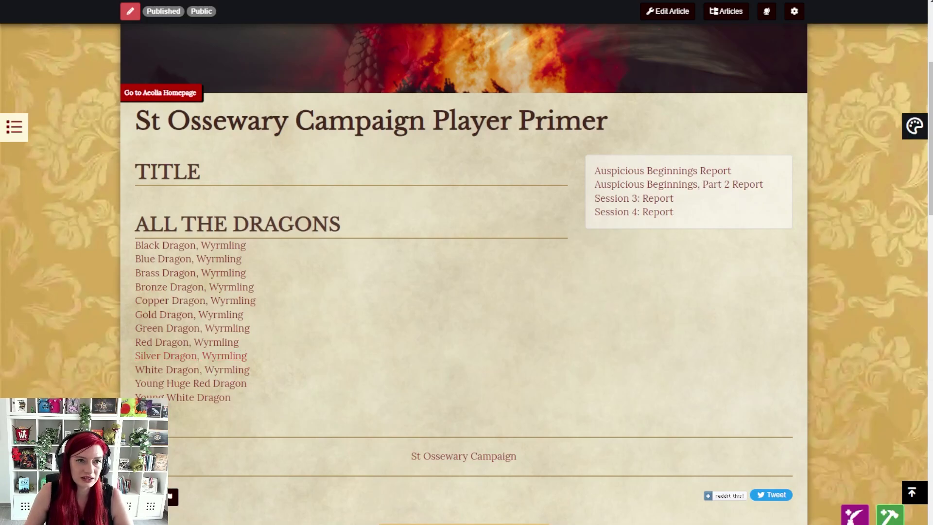
pyautogui.hotkey('ctrl', 'Tab')
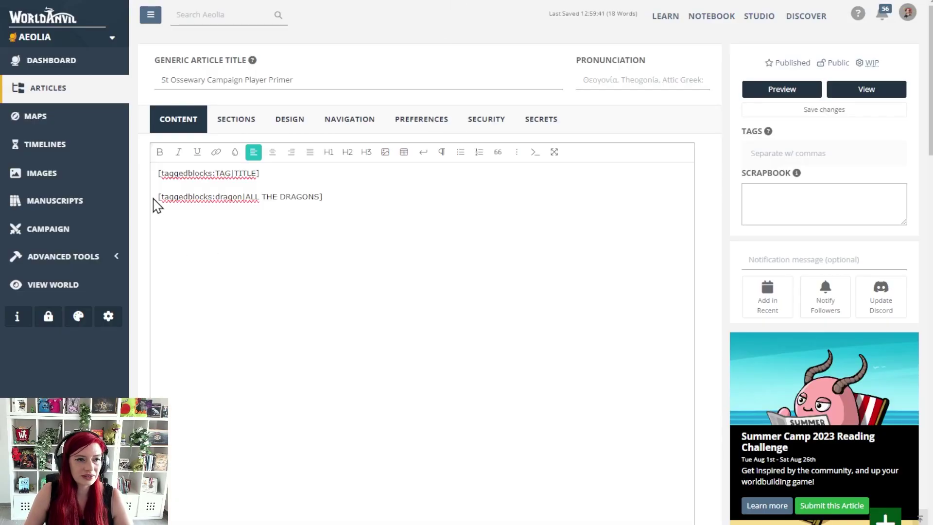